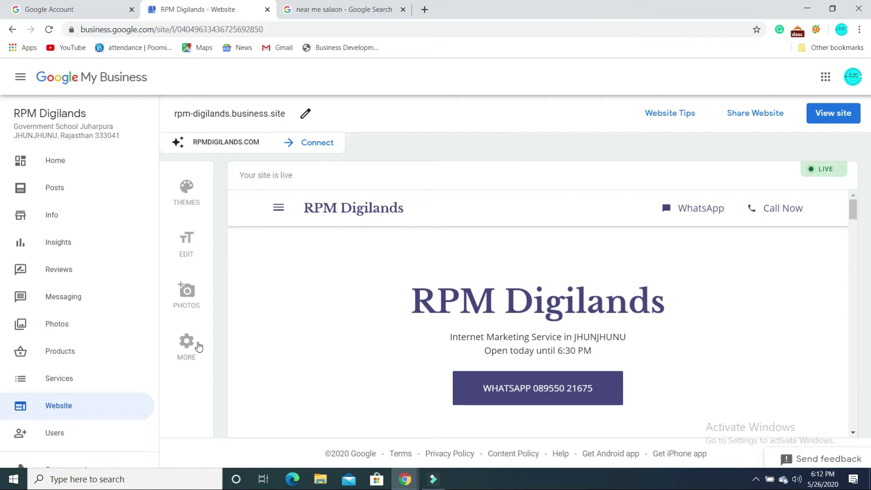
- Try the Lagos theme on the business website, then choose the Dusk theme and apply it
left_click(187, 193)
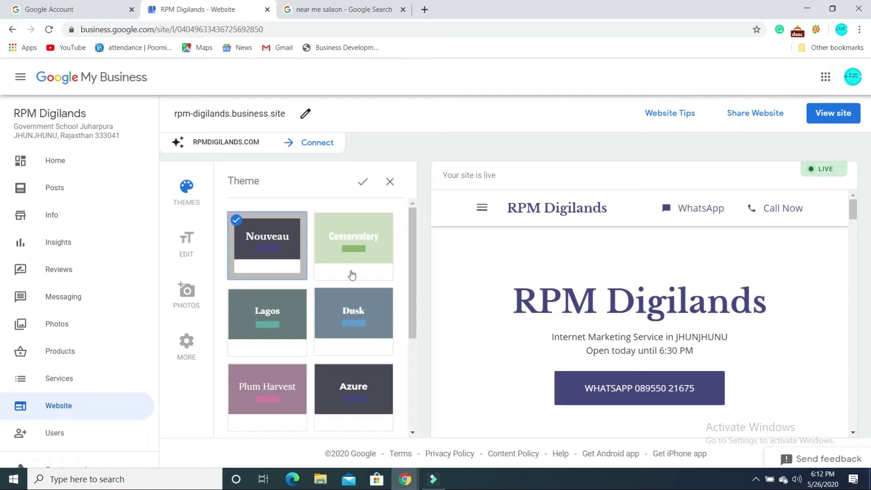
left_click(276, 322)
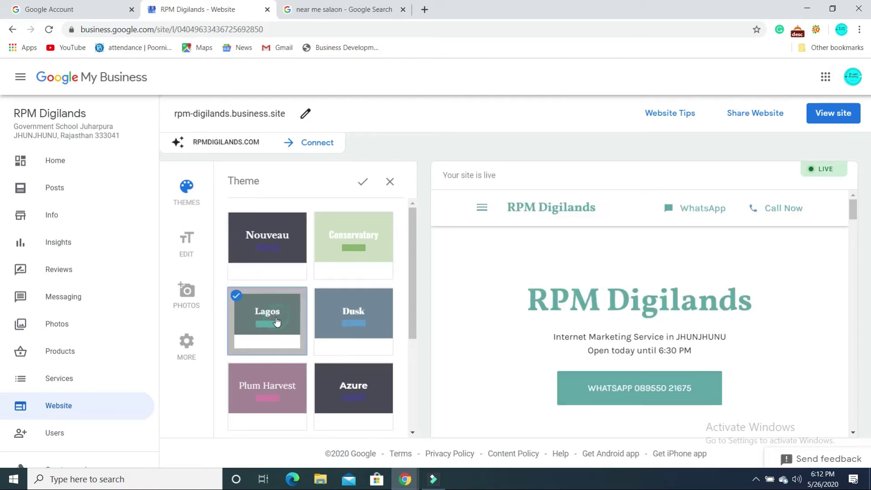
left_click(330, 326)
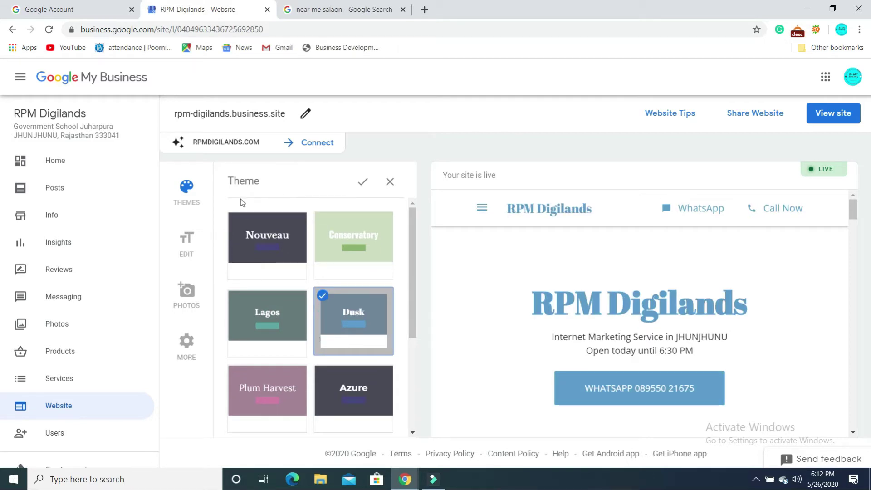
left_click(362, 184)
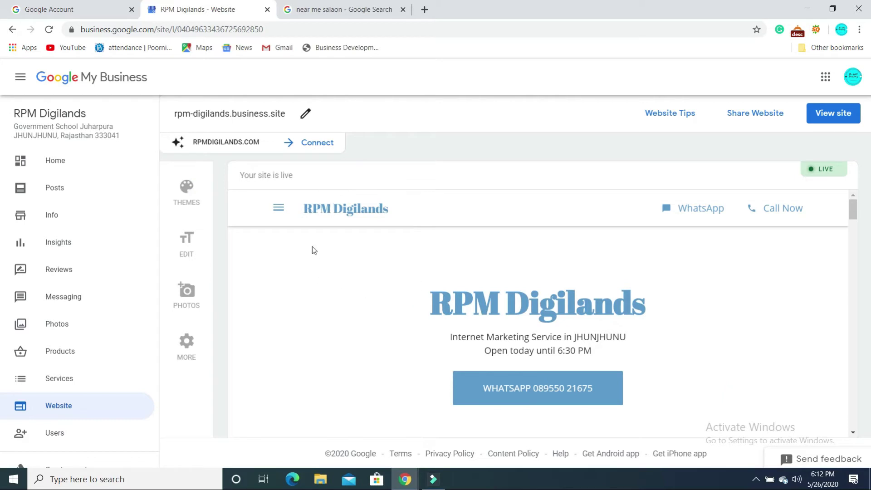
left_click(277, 208)
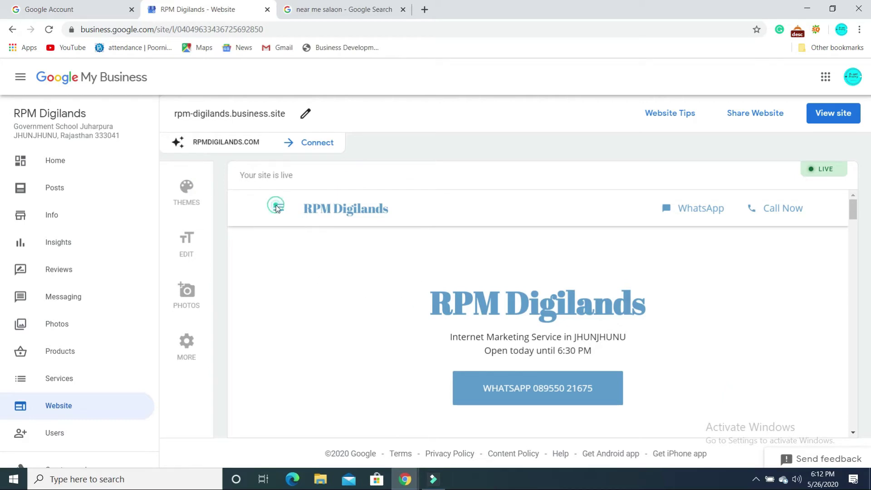
- Open the website content for editing and go through its headline, description, summary header and summary body fields
left_click(188, 246)
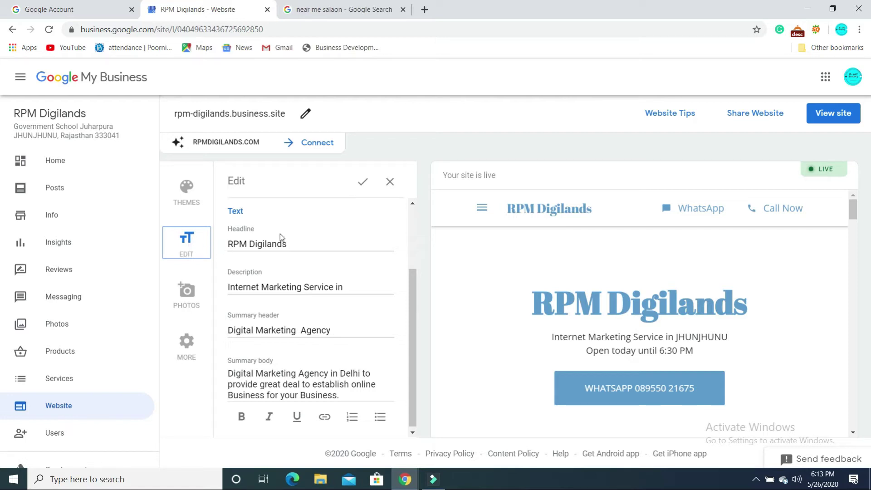
left_click(310, 241)
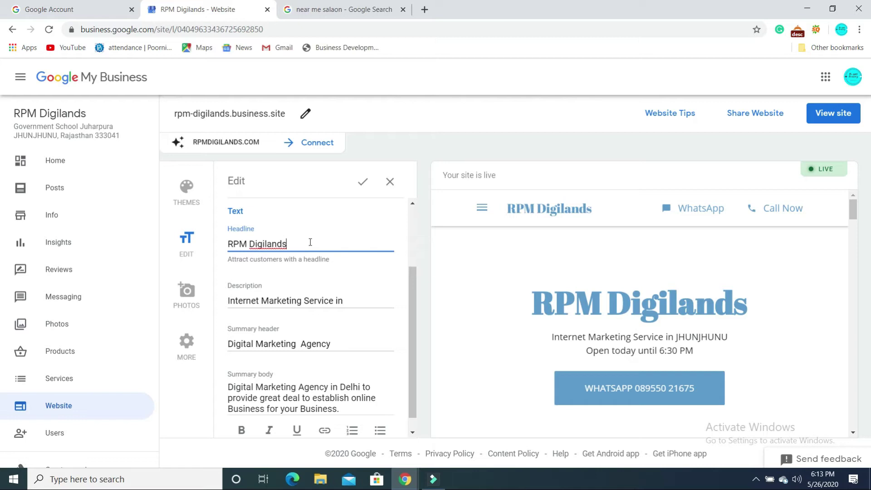
left_click(343, 299)
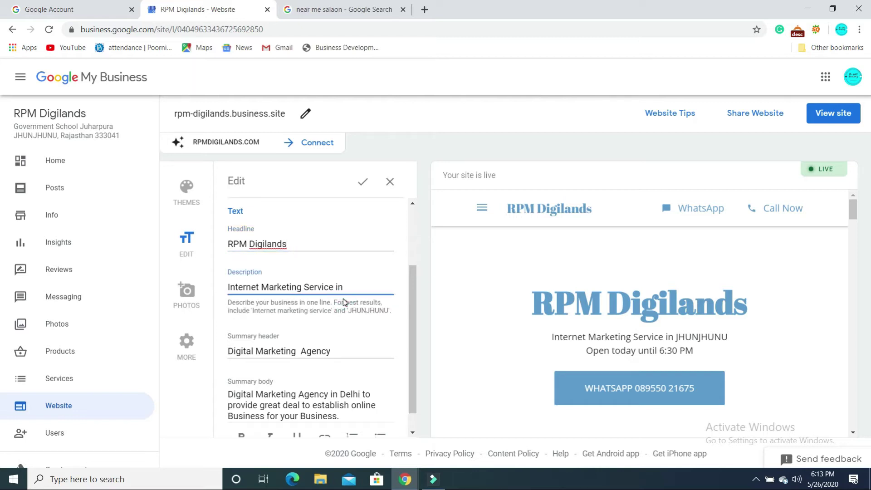
left_click(348, 340)
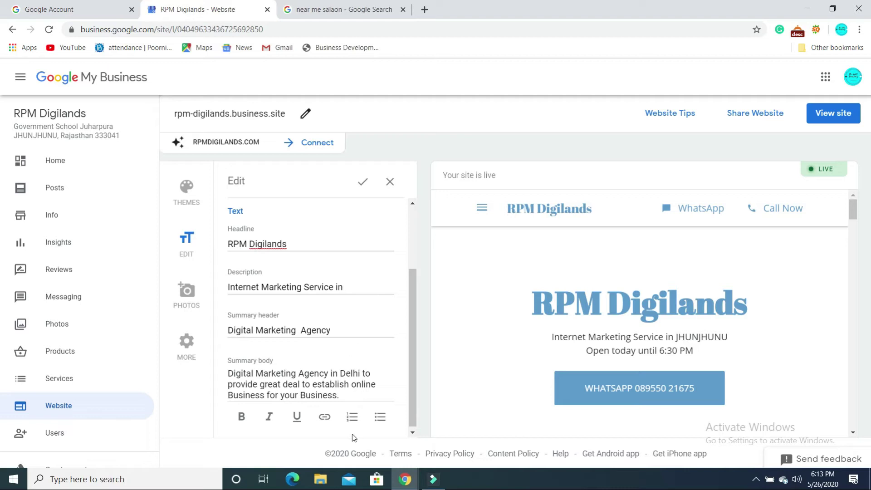
scroll(330, 384, "down", 1)
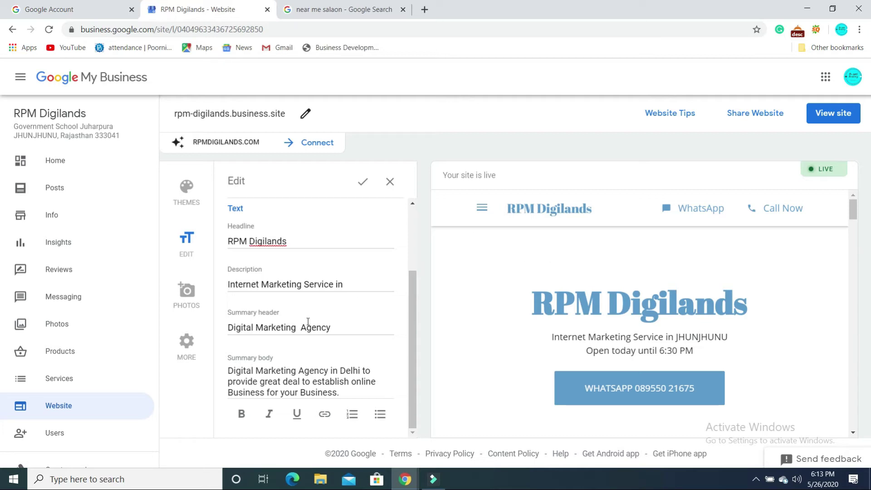
- Change the website's primary button to Get Quote and save the edit
scroll(308, 321, "up", 2)
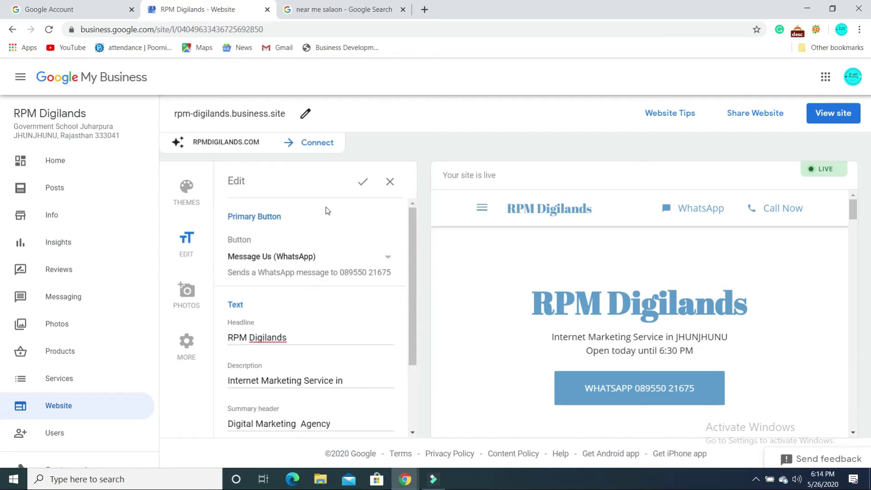
left_click(285, 257)
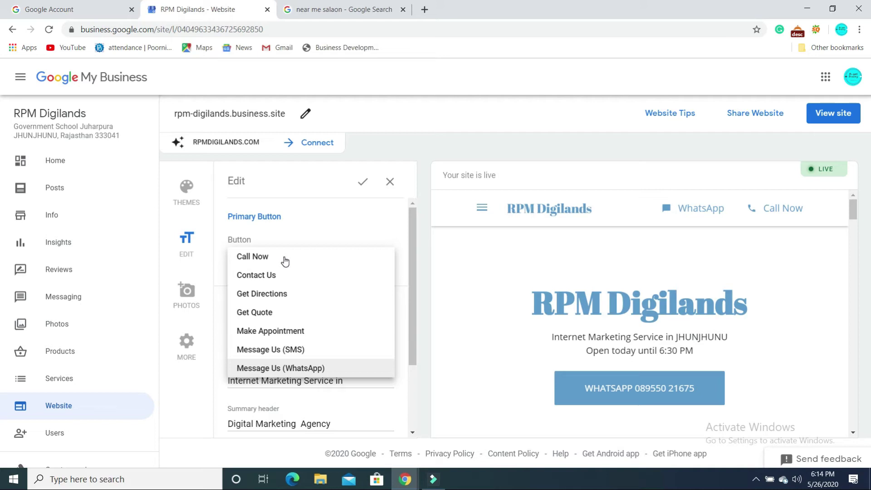
scroll(280, 352, "down", 2)
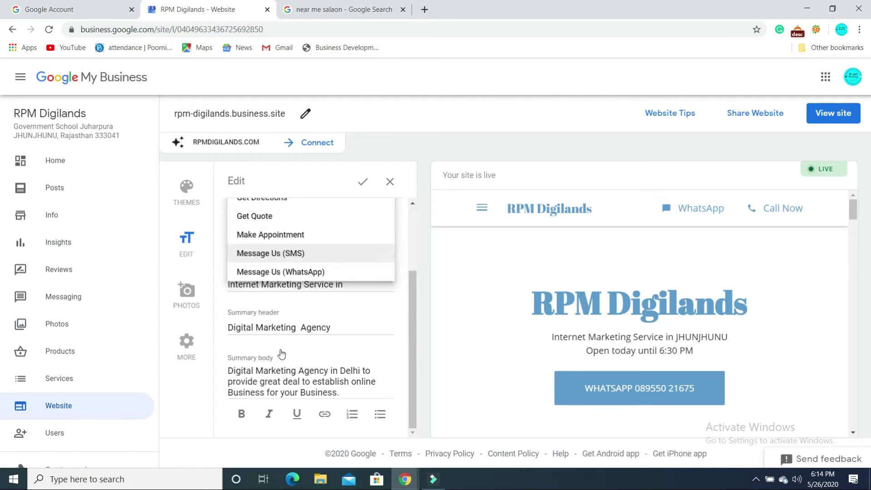
scroll(280, 349, "up", 2)
left_click(245, 311)
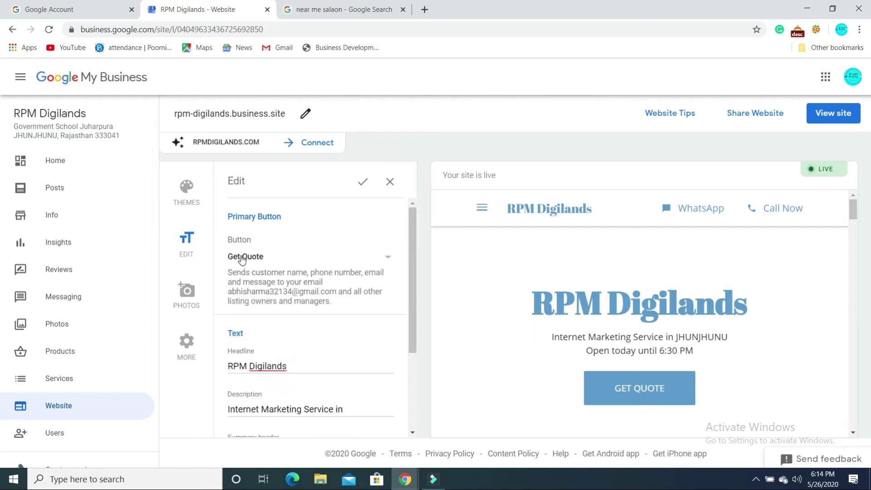
left_click(370, 182)
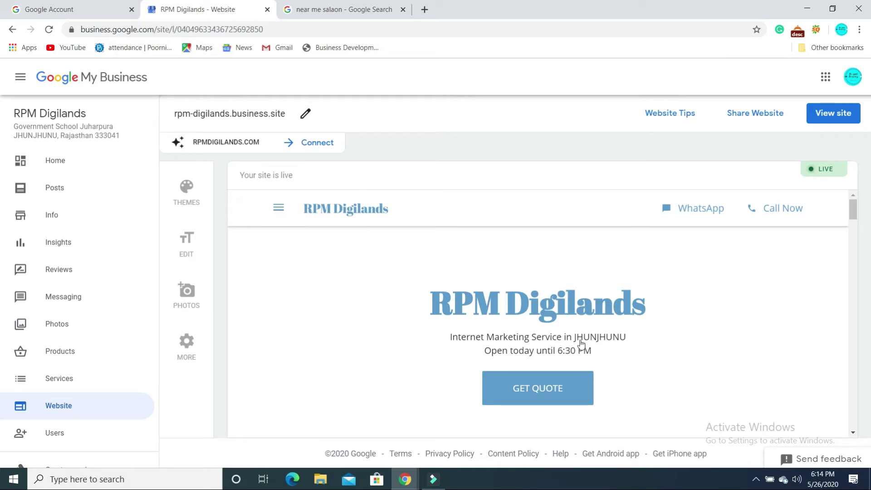
left_click(187, 292)
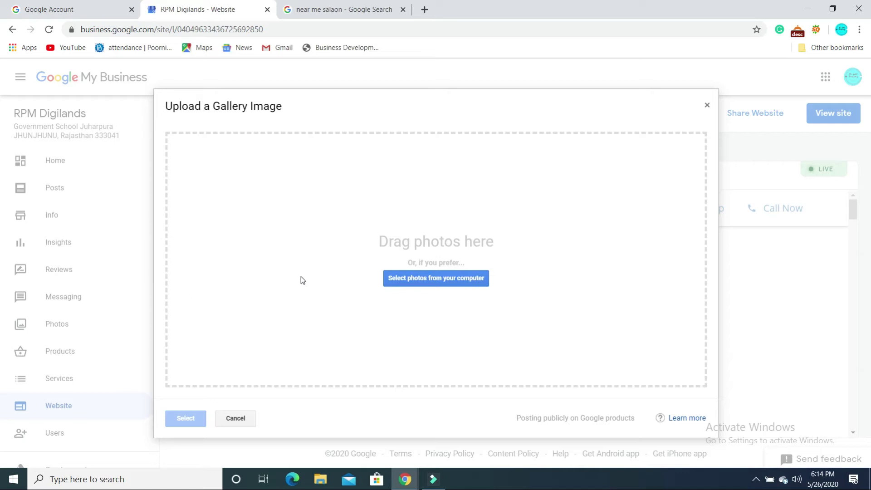
left_click(394, 285)
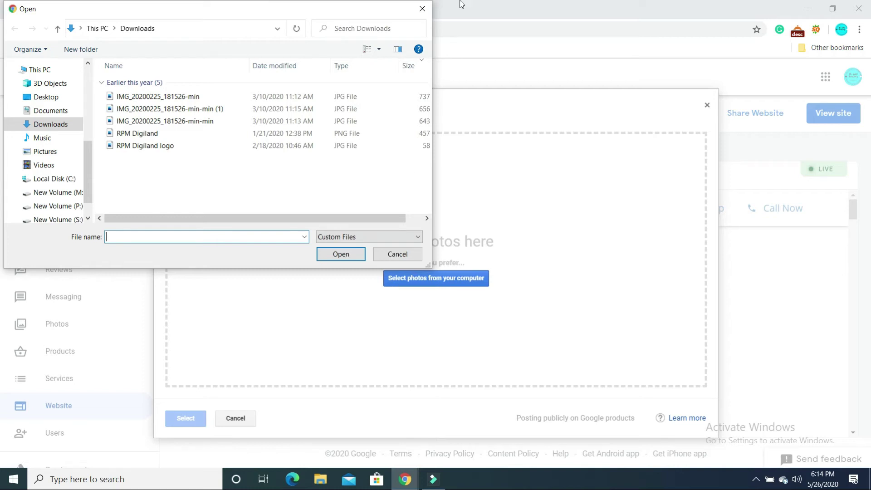
left_click(425, 13)
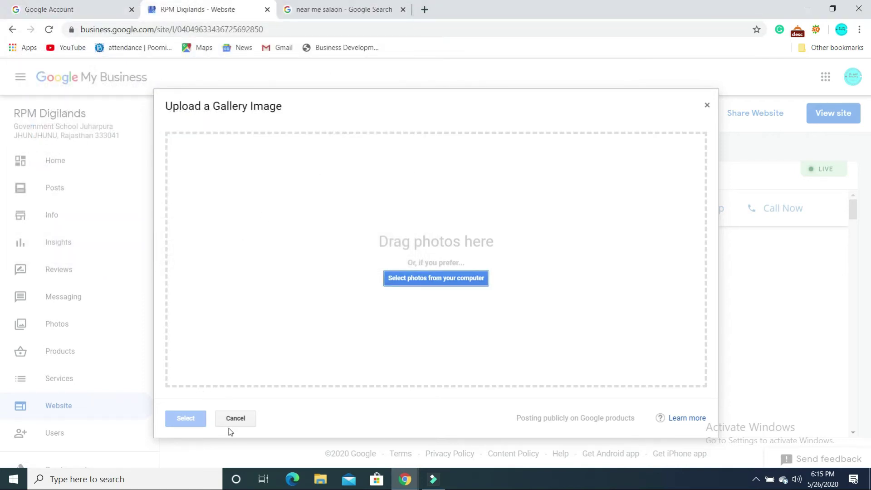
left_click(232, 418)
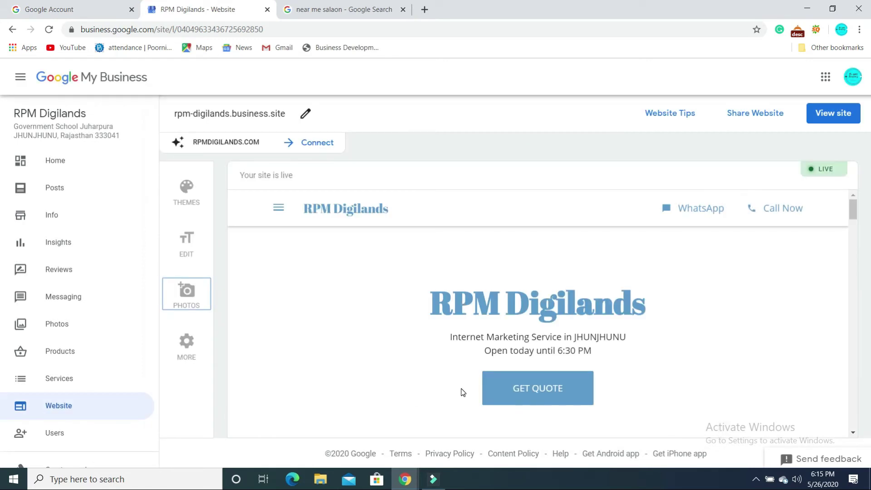
- Look through the website preview from the main image down to the services and reviews sections
scroll(461, 385, "down", 5)
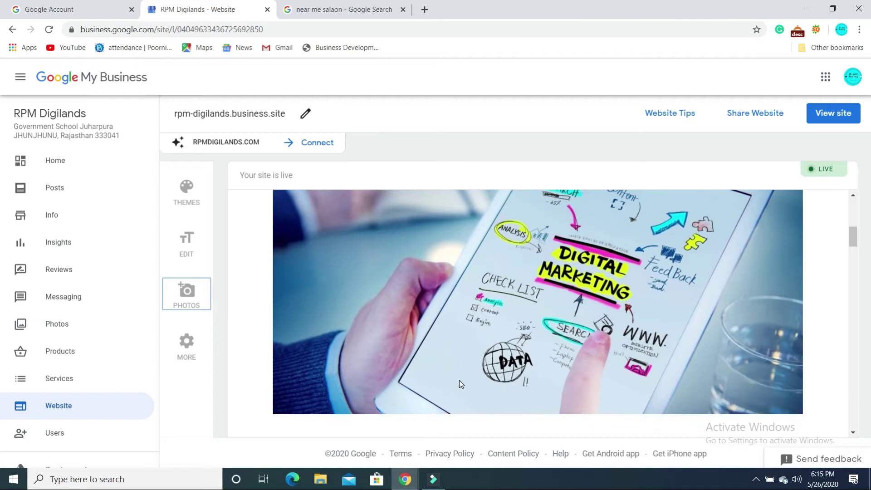
scroll(461, 384, "down", 2)
scroll(460, 384, "down", 10)
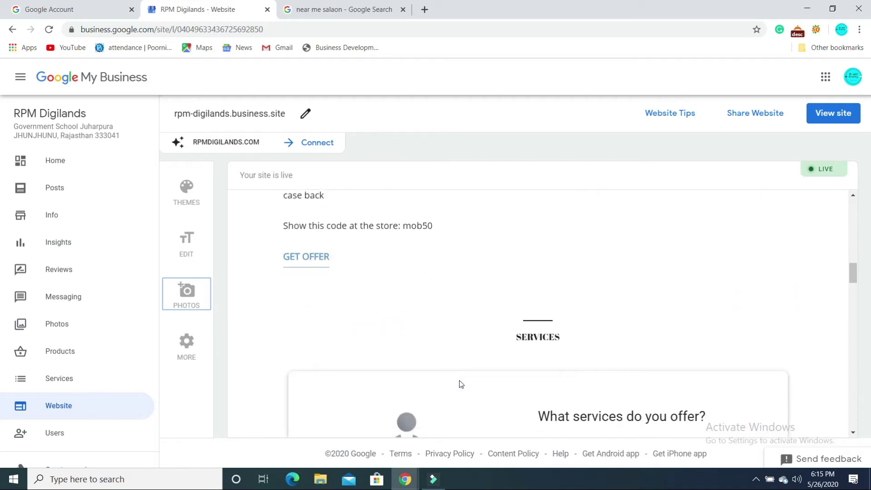
scroll(459, 380, "down", 3)
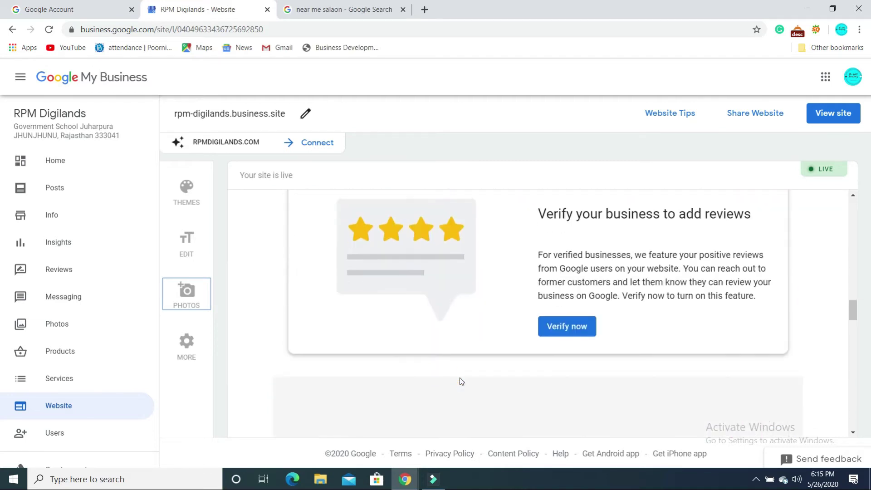
scroll(459, 378, "up", 3)
scroll(459, 378, "up", 10)
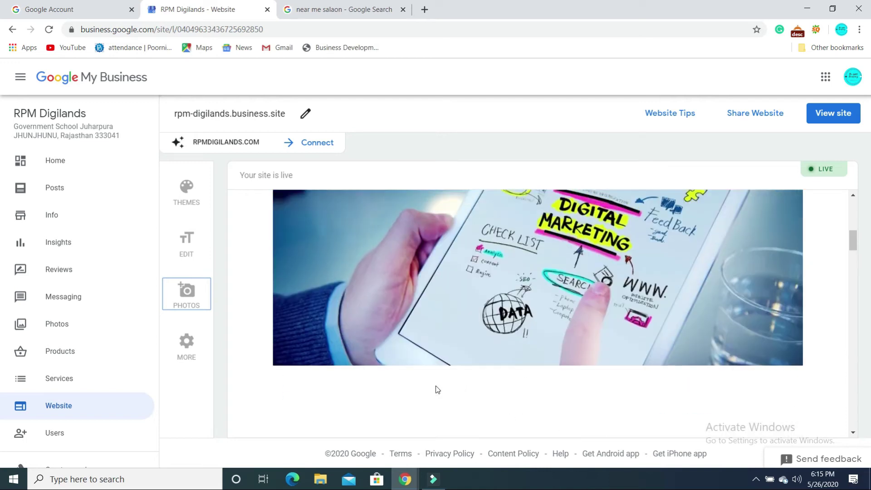
- Unpublish the website from its publishing settings and publish it again under the same site address
left_click(186, 345)
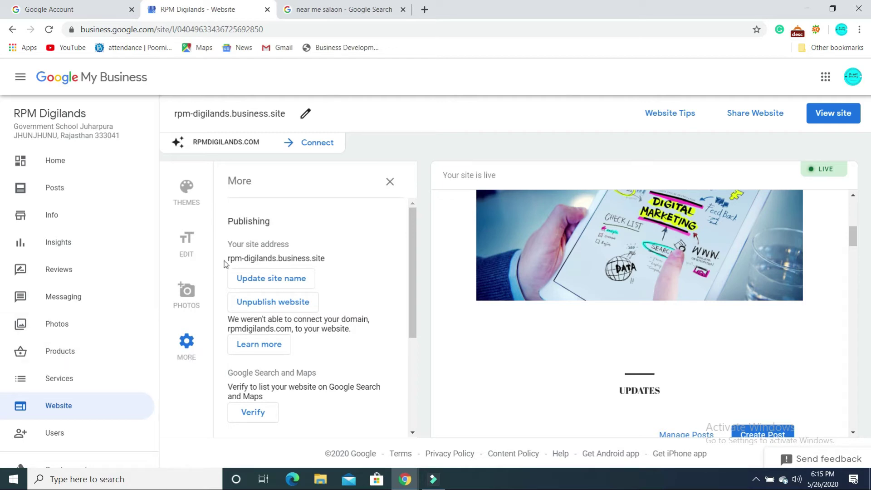
left_click(247, 278)
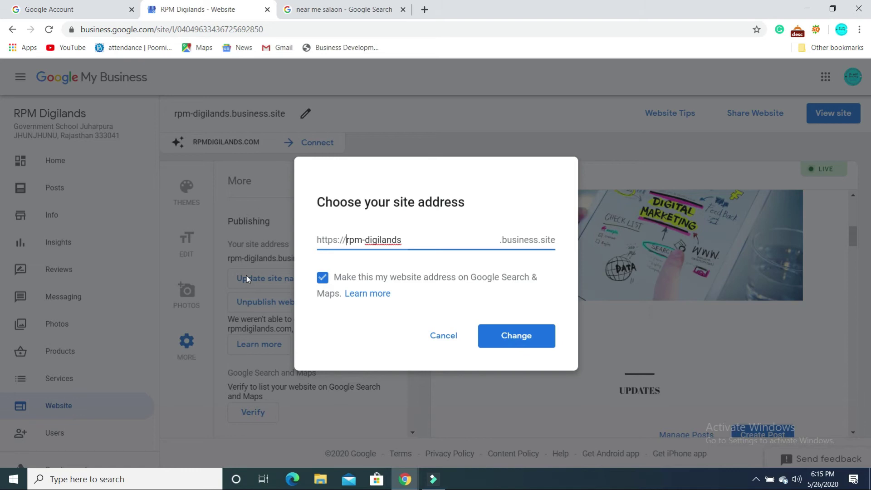
left_click(437, 337)
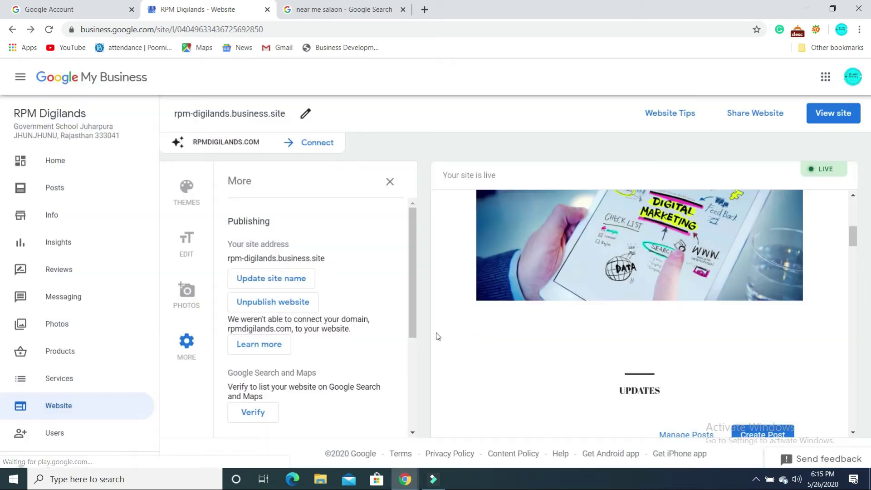
left_click(284, 309)
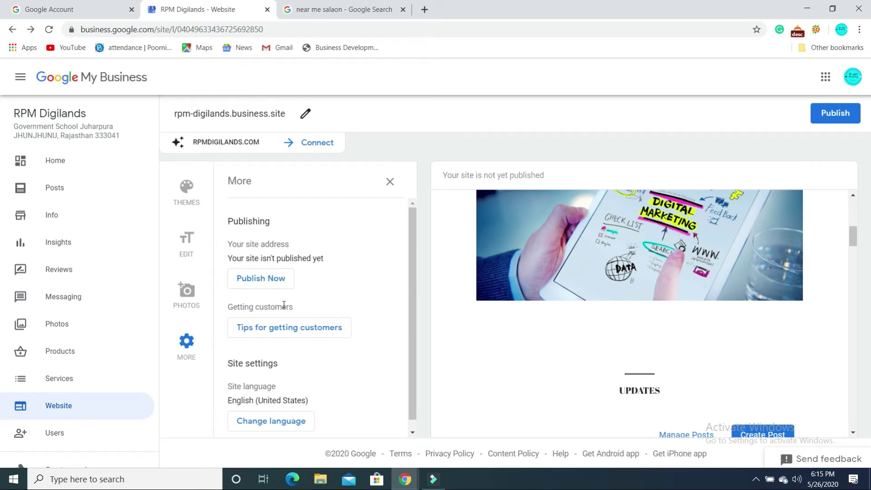
left_click(250, 277)
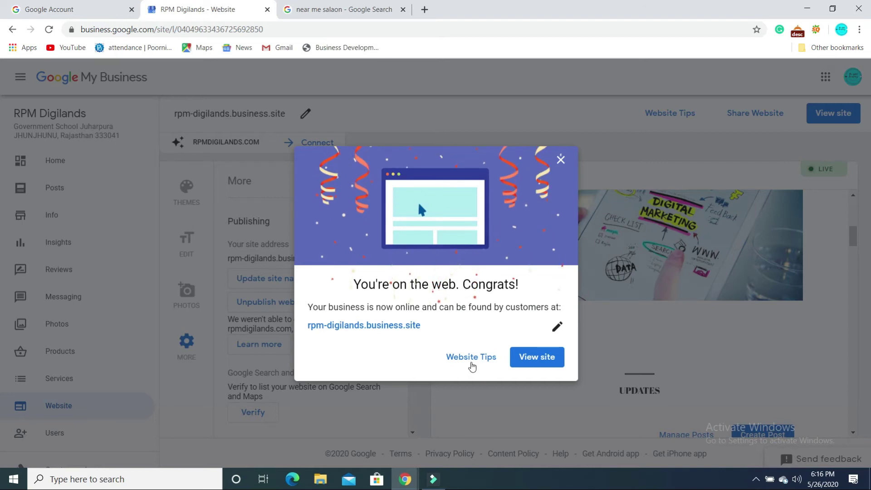
- View the live site and examine its navigation menu, gallery, map, contact details and business hours
left_click(517, 364)
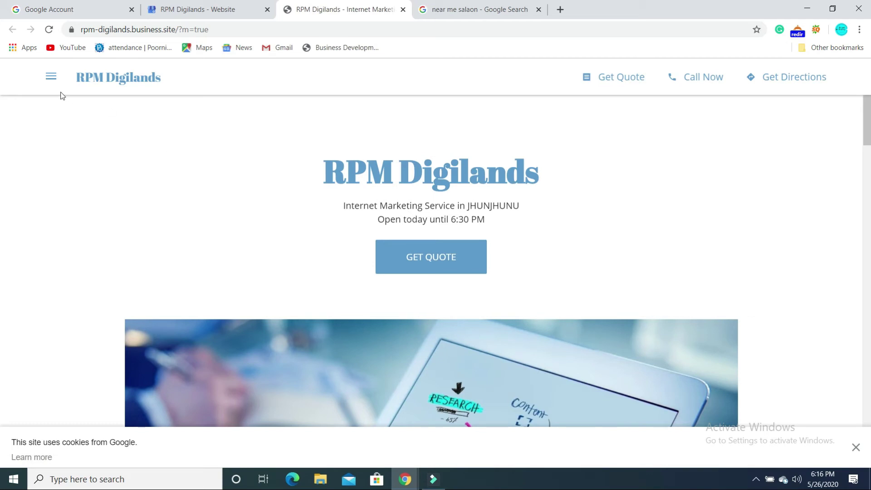
left_click(51, 77)
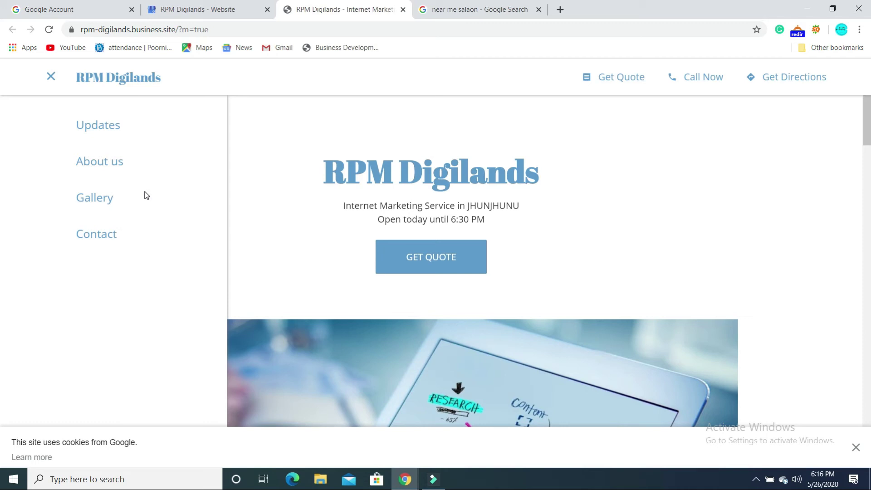
left_click(49, 78)
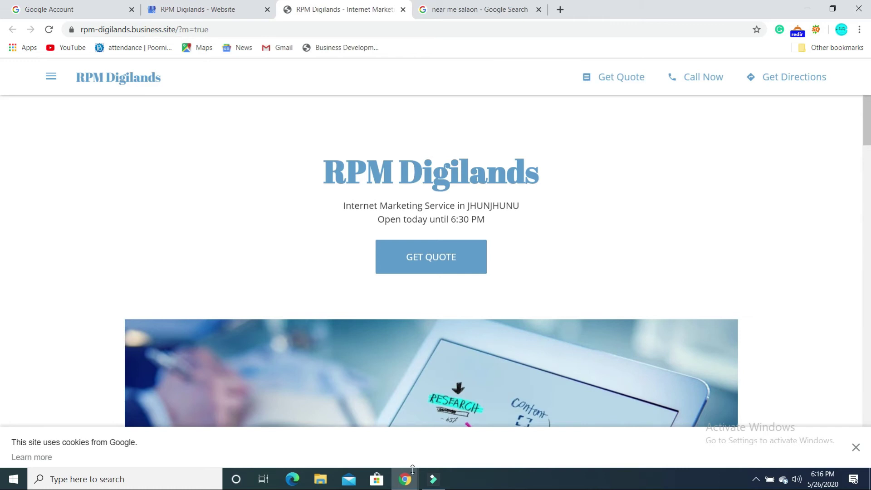
scroll(381, 420, "down", 15)
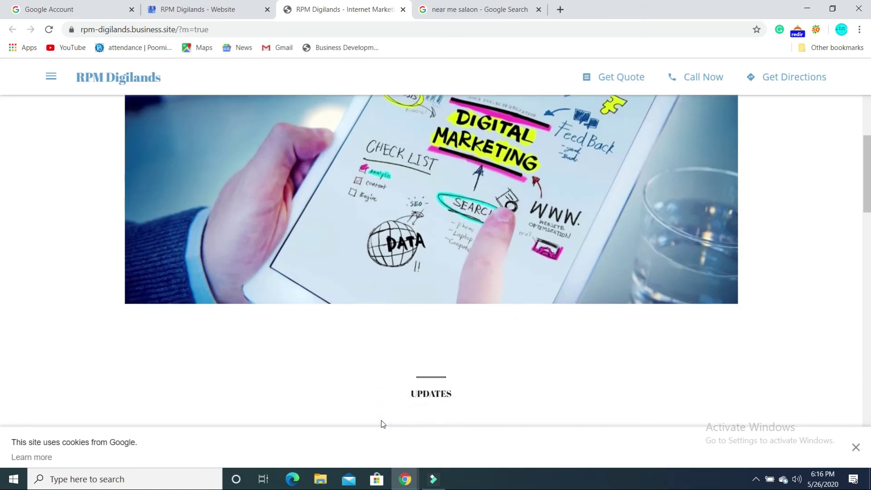
scroll(381, 423, "down", 12)
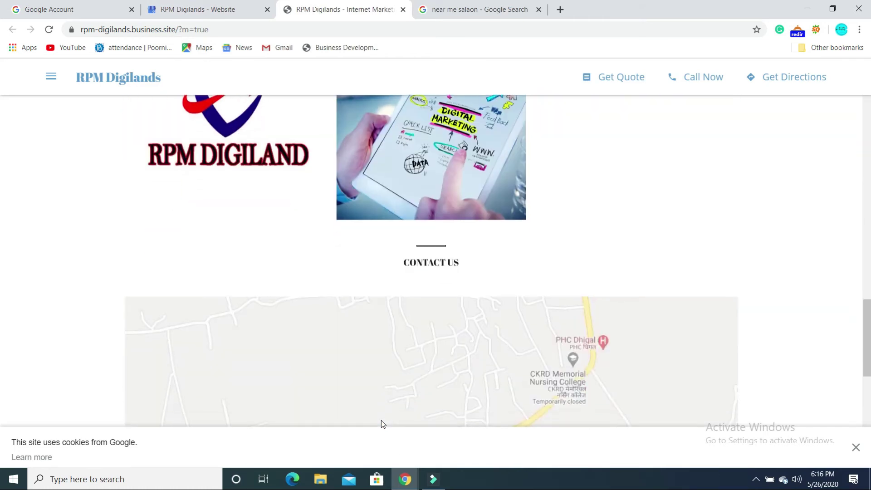
scroll(381, 420, "down", 5)
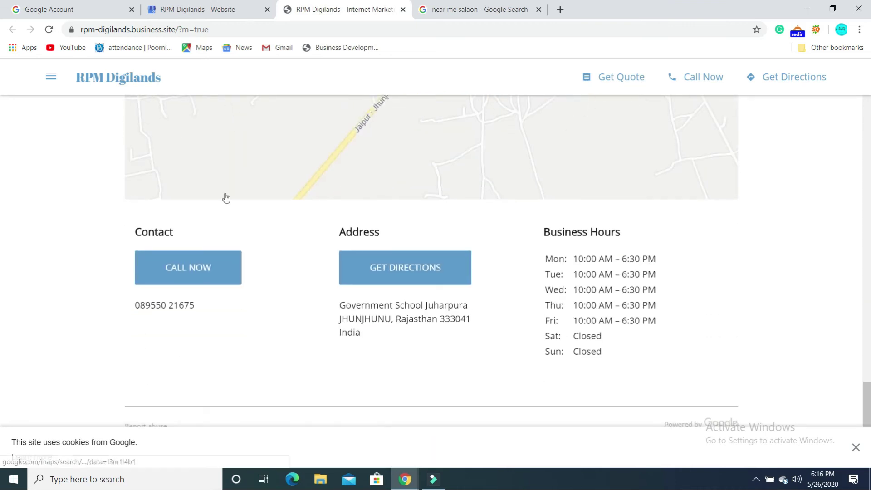
- Return to the website editor, dismiss the publishing and customer tips dialogs, and review the remaining website settings
left_click(173, 4)
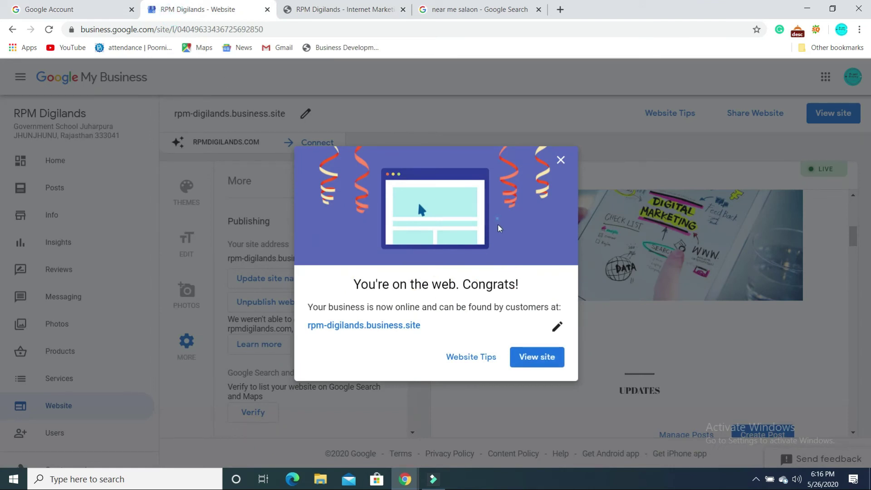
left_click(561, 161)
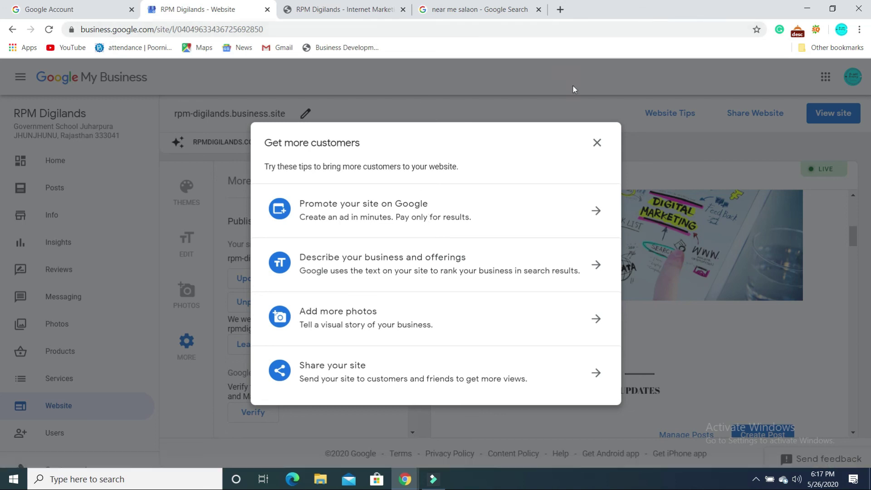
left_click(597, 144)
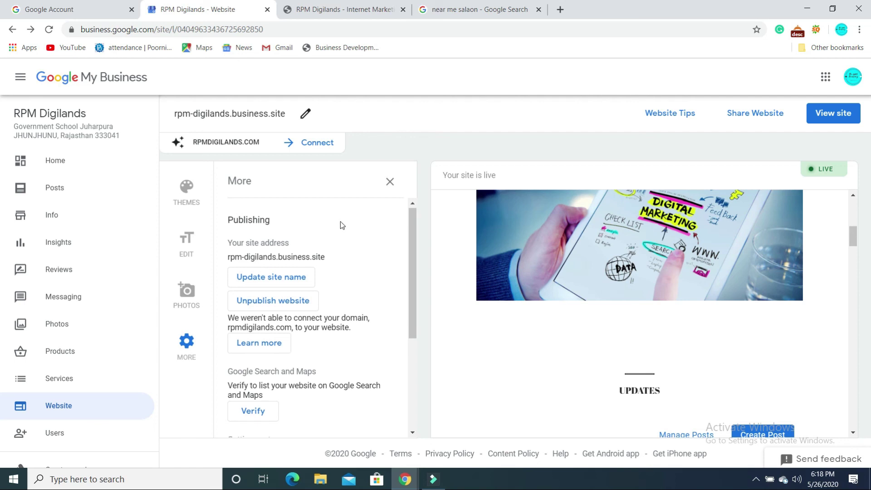
scroll(340, 221, "down", 3)
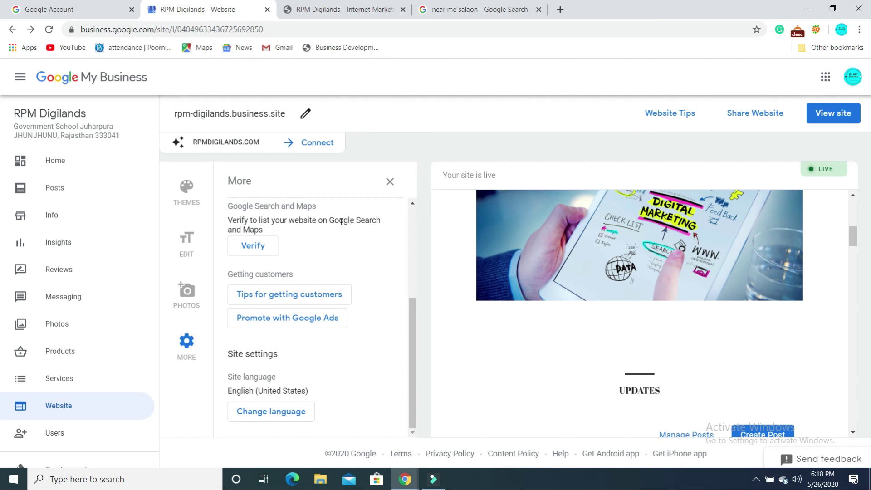